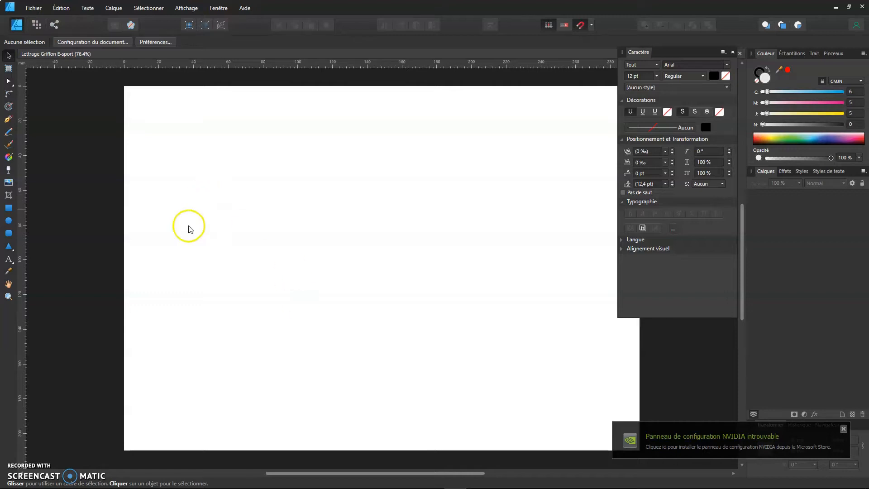
# Create the artistic text GRIFFONS in capitals at about 142 pt and centre it horizontally on the page.
pyautogui.moveTo(539, 244); pyautogui.dragTo(464, 264)
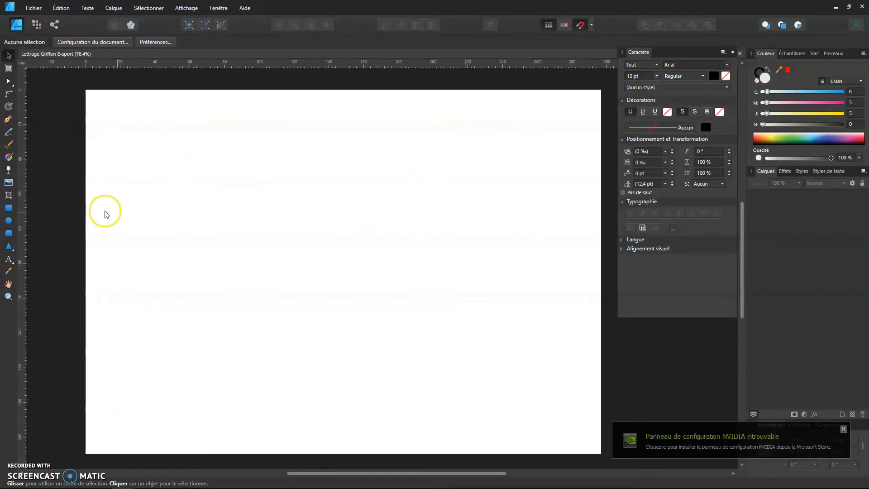
pyautogui.click(8, 261)
pyautogui.moveTo(198, 209); pyautogui.dragTo(365, 272)
pyautogui.write('G')
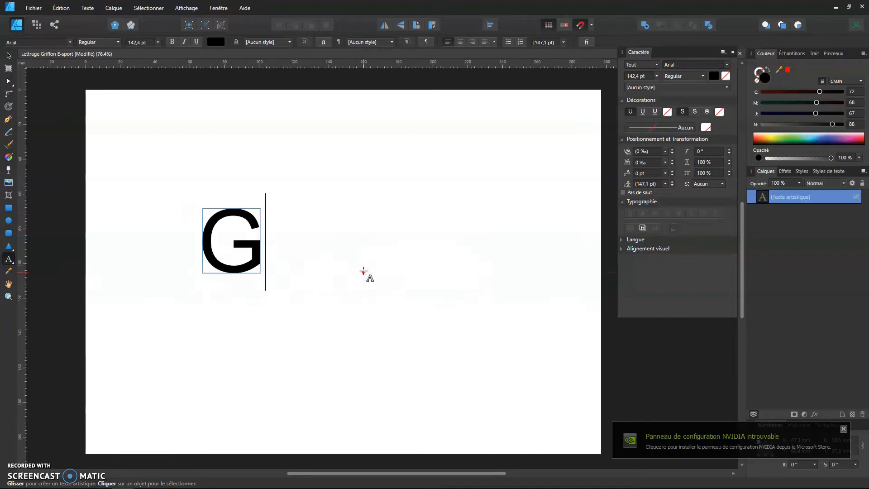
pyautogui.write('riffo')
pyautogui.press('BackSpace')
pyautogui.press('BackSpace')
pyautogui.press('BackSpace')
pyautogui.press('BackSpace')
pyautogui.press('BackSpace')
pyautogui.write('R')
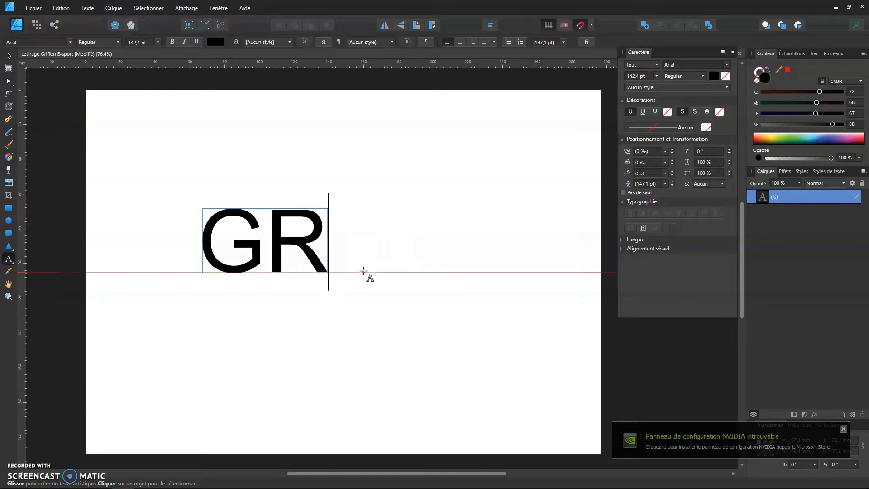
pyautogui.write('IFFONS')
pyautogui.click(62, 74)
pyautogui.click(9, 56)
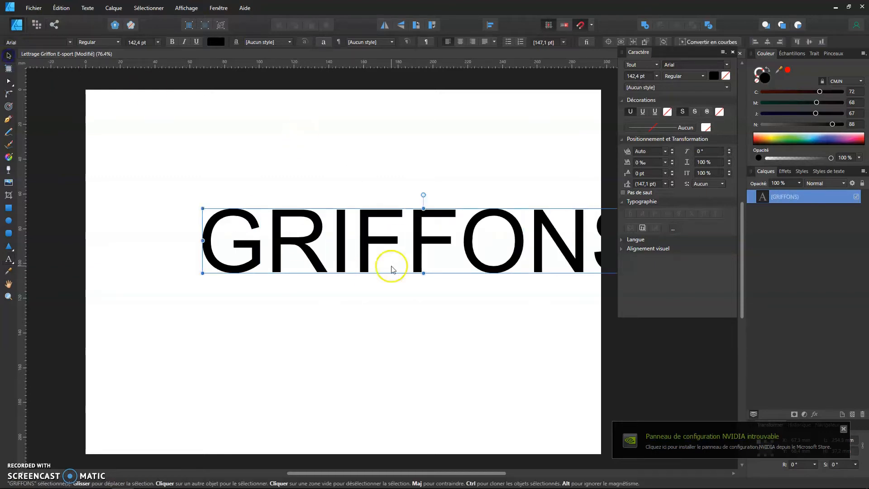
pyautogui.moveTo(305, 246); pyautogui.dragTo(256, 245)
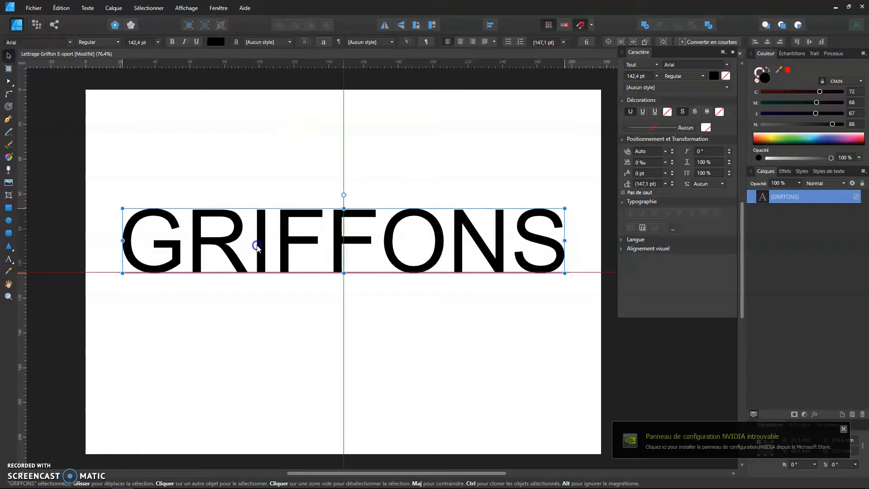
# Set the font of the GRIFFONS text to Esporte.
pyautogui.click(53, 42)
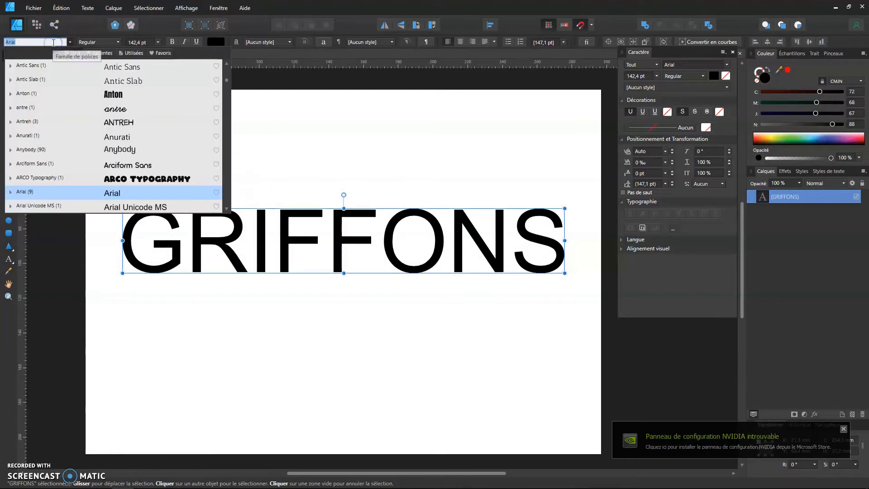
pyautogui.write('espo')
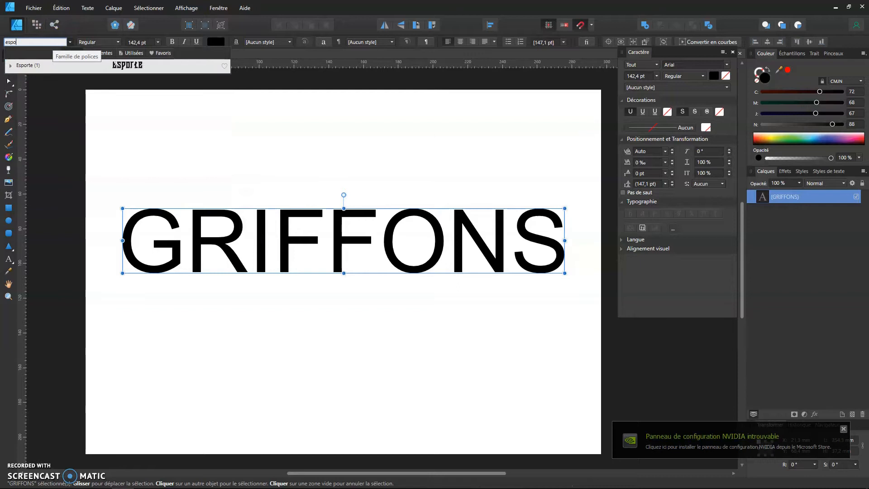
pyautogui.press('Return')
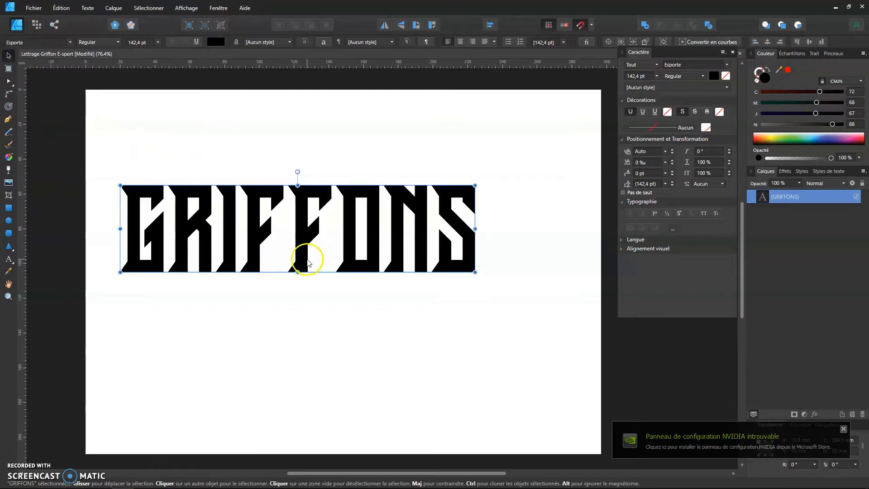
# Re-centre the GRIFFONS text horizontally on the page and place it slightly above the page's middle.
pyautogui.moveTo(302, 256); pyautogui.dragTo(352, 301)
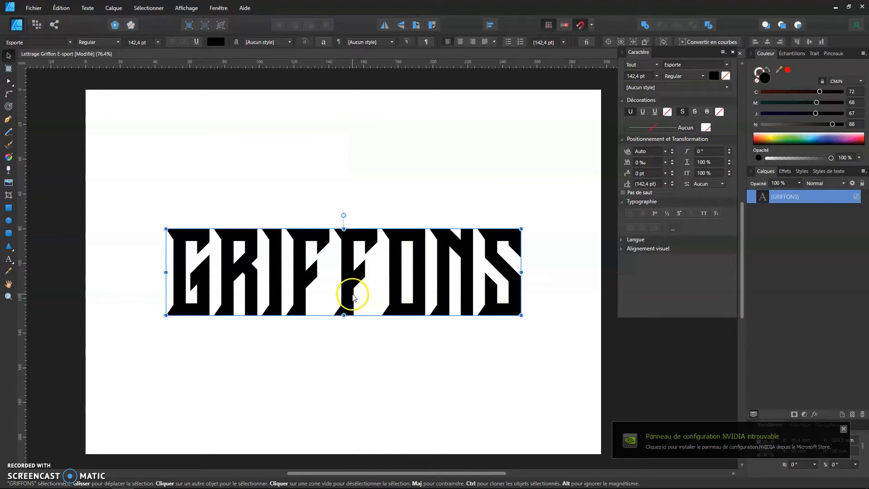
pyautogui.moveTo(352, 291); pyautogui.dragTo(357, 270)
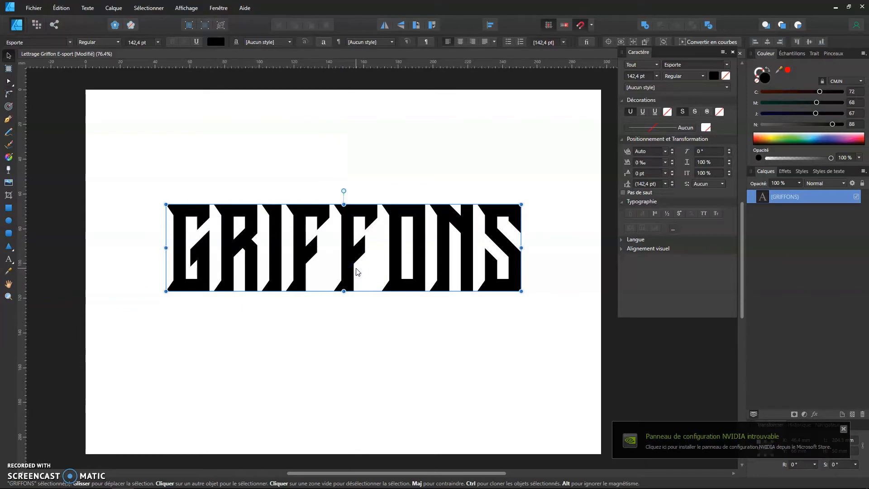
pyautogui.click(352, 270)
pyautogui.click(352, 272)
pyautogui.moveTo(301, 241); pyautogui.dragTo(302, 230)
# Convert the GRIFFONS text to curves, expand the resulting group and select all its letter curves.
pyautogui.rightClick(302, 228)
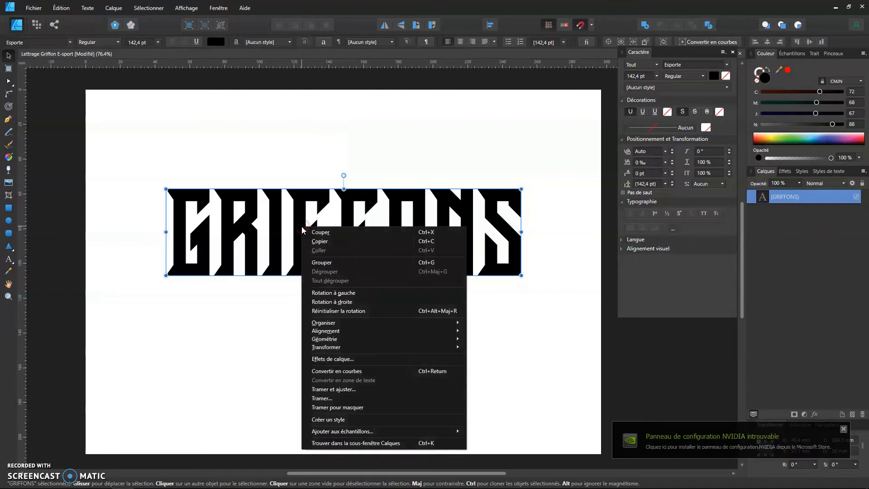
pyautogui.click(351, 371)
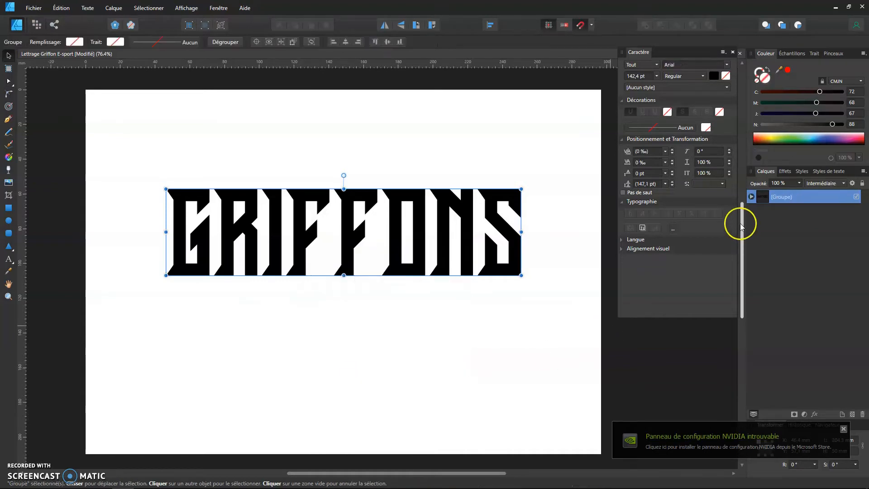
pyautogui.click(751, 197)
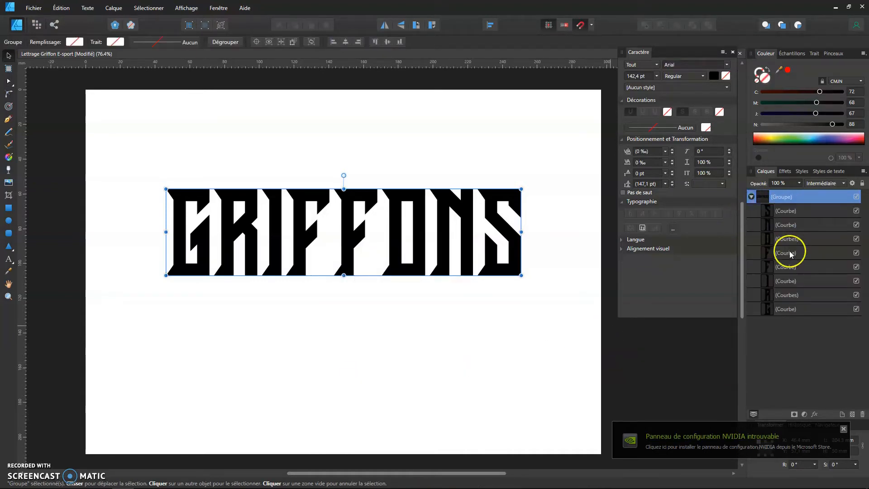
pyautogui.click(793, 309)
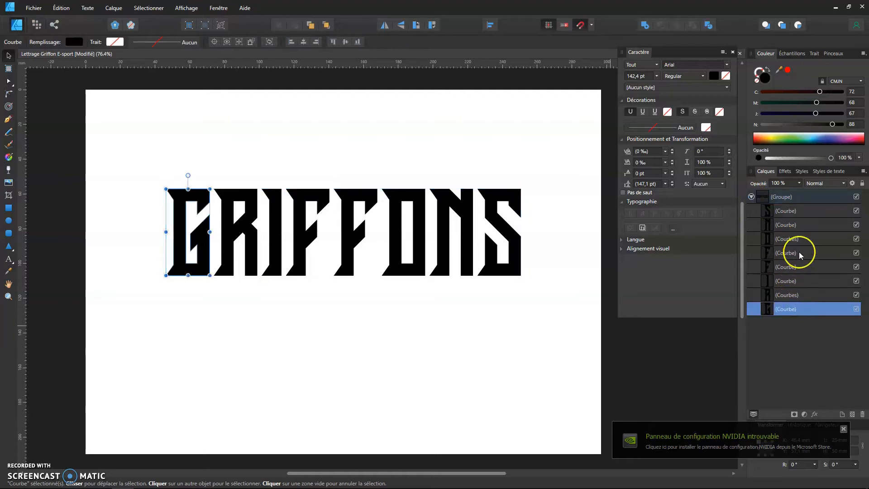
pyautogui.keyDown('shift'); pyautogui.click(792, 211); pyautogui.keyUp('shift')
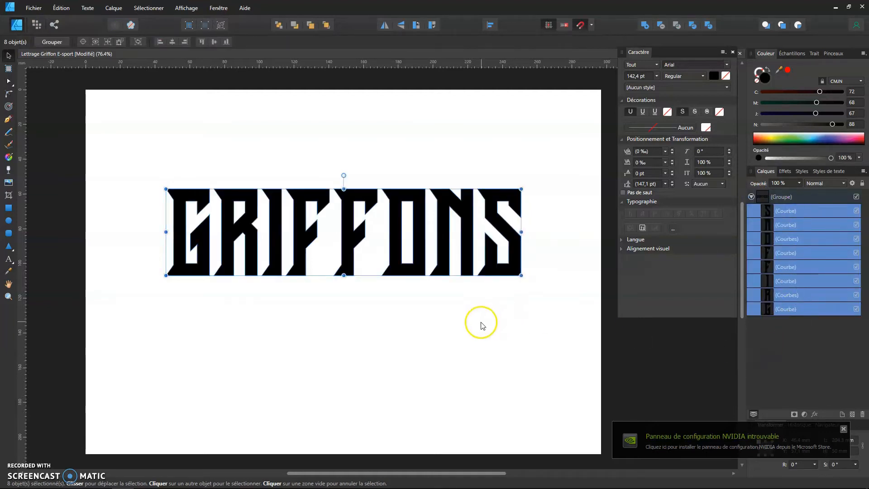
# Deselect the letters and draw a white ellipse about 304 by 97 mm, centred horizontally and overlapping the lettering's lower edge.
pyautogui.click(458, 323)
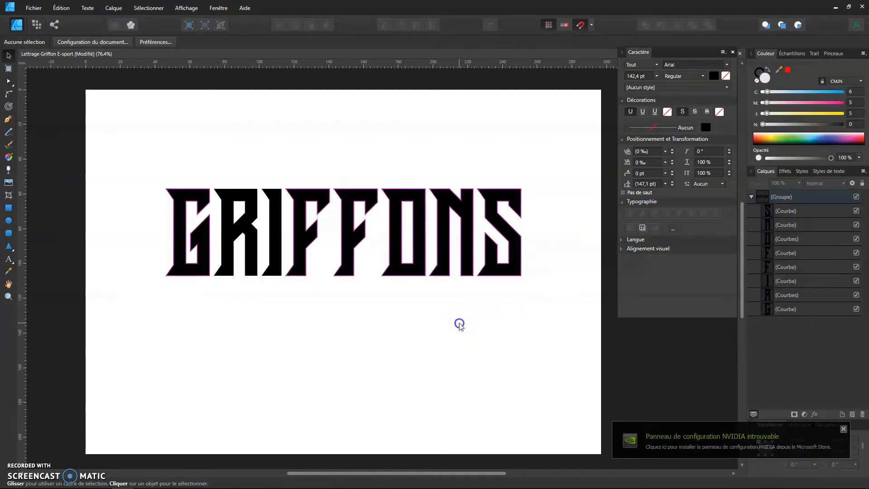
pyautogui.click(9, 220)
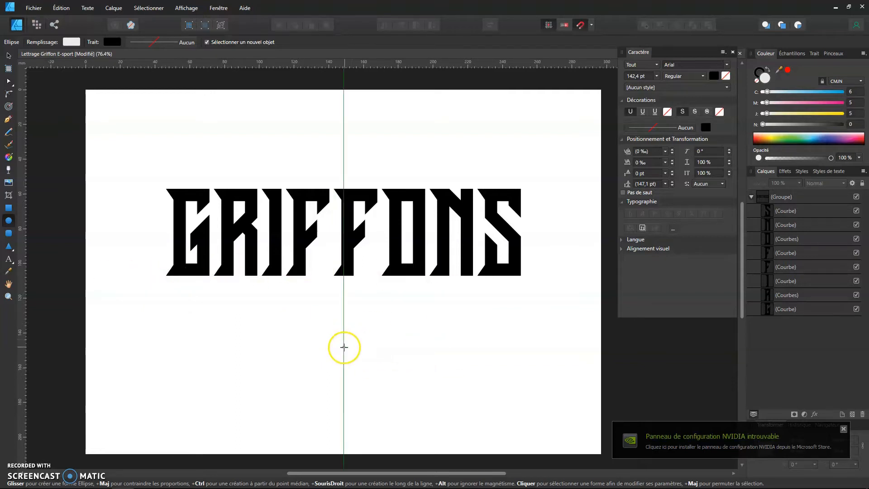
pyautogui.moveTo(344, 346)
pyautogui.mouseDown()
pyautogui.moveTo(427, 359)
pyautogui.moveTo(409, 363)
pyautogui.moveTo(359, 342)
pyautogui.moveTo(519, 389)
pyautogui.moveTo(616, 374)
pyautogui.moveTo(608, 423)
pyautogui.mouseUp()
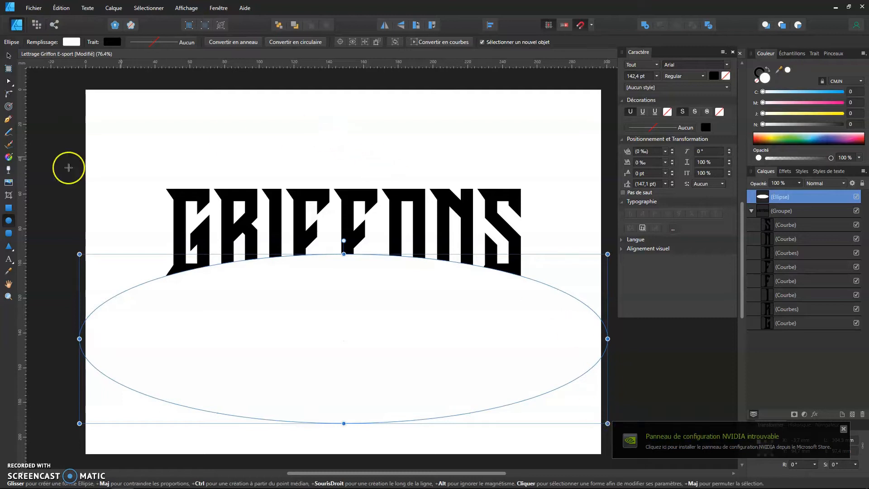
# Draw a white rectangle about 219 by 77 mm over the lettering and centre it and the ellipse horizontally on the page.
pyautogui.click(9, 211)
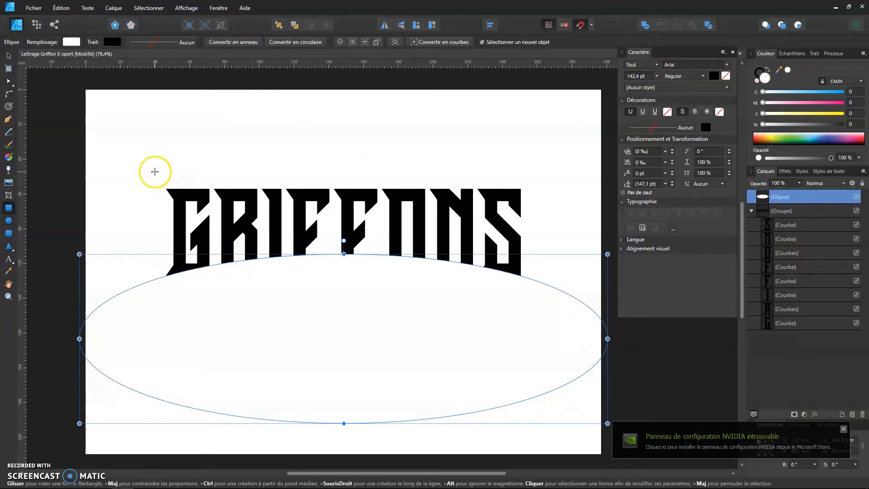
pyautogui.moveTo(157, 175); pyautogui.dragTo(537, 309)
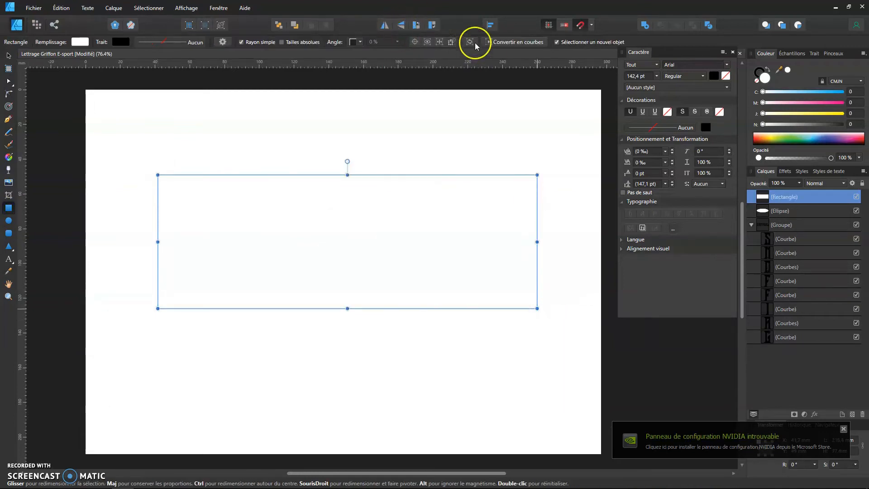
pyautogui.click(490, 24)
pyautogui.click(508, 55)
pyautogui.click(508, 100)
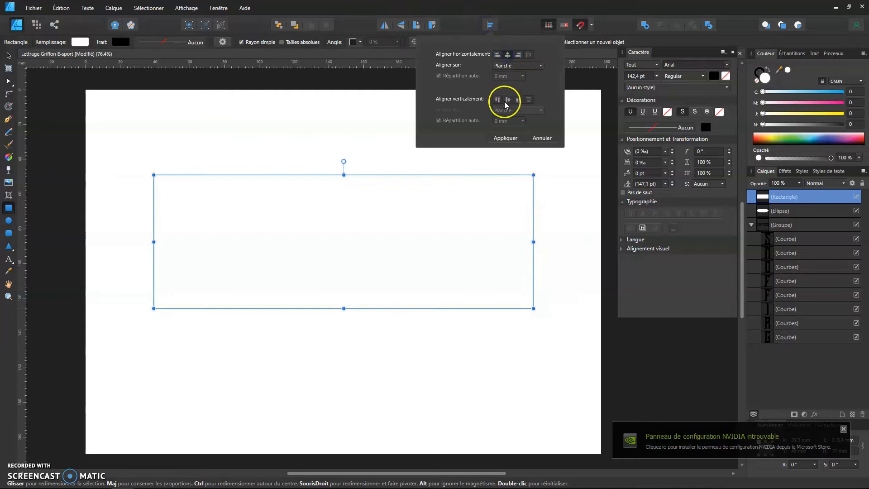
pyautogui.click(8, 55)
pyautogui.moveTo(369, 261); pyautogui.dragTo(362, 224)
pyautogui.click(359, 341)
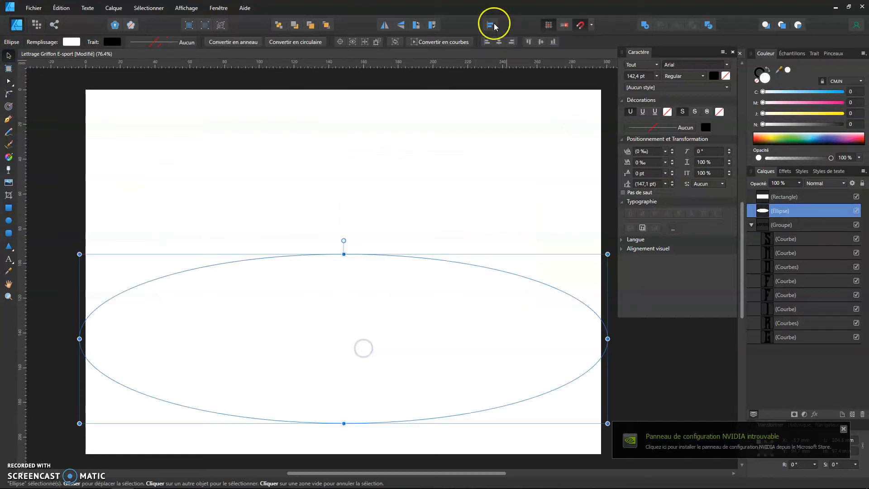
pyautogui.click(496, 45)
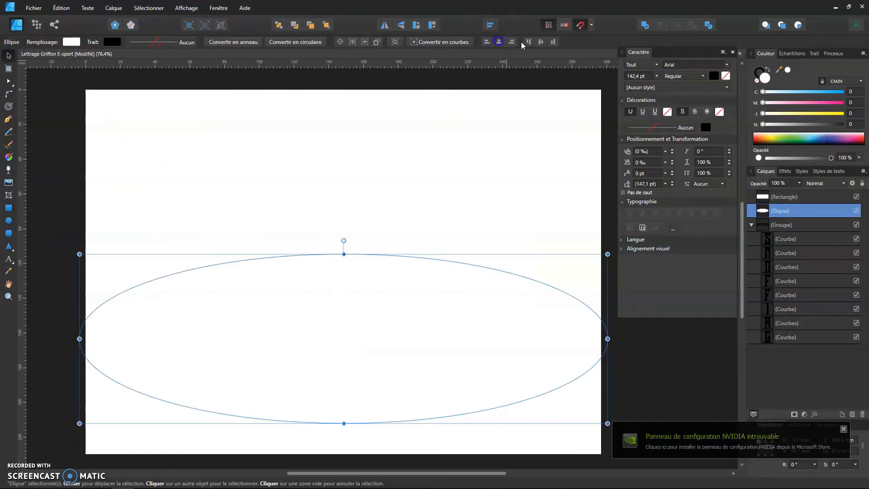
# Try to subtract the rectangle from the ellipse and undo the operation.
pyautogui.keyDown('shift'); pyautogui.click(379, 196); pyautogui.keyUp('shift')
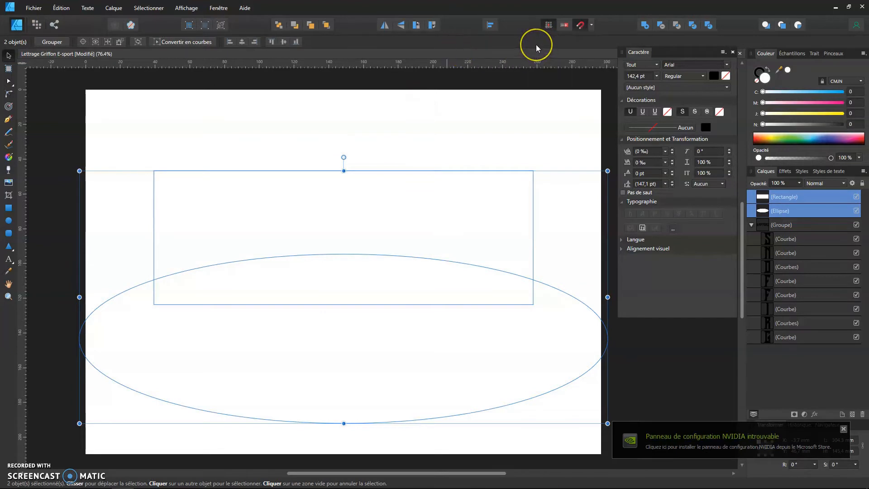
pyautogui.click(660, 26)
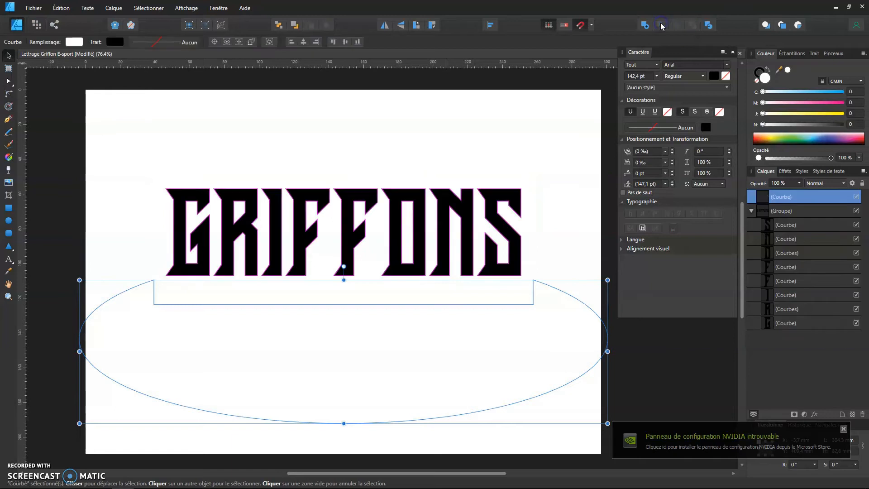
pyautogui.hotkey('ctrl', 'z')
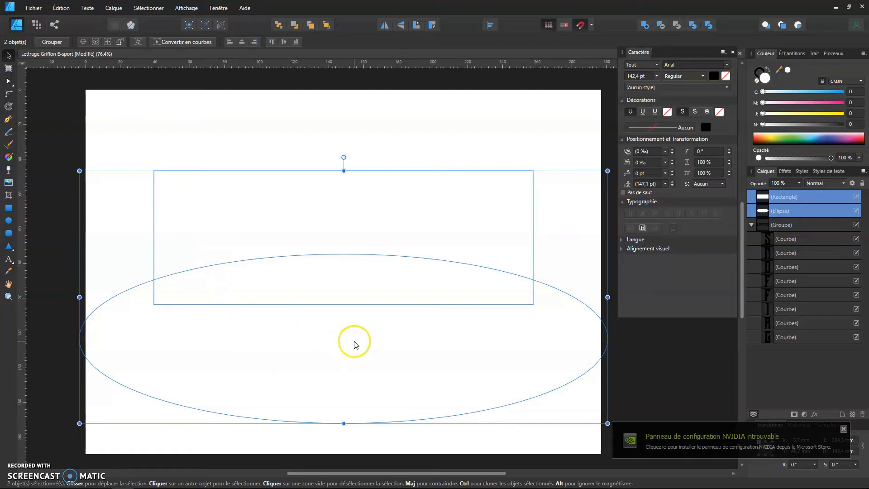
pyautogui.click(342, 329)
pyautogui.click(339, 328)
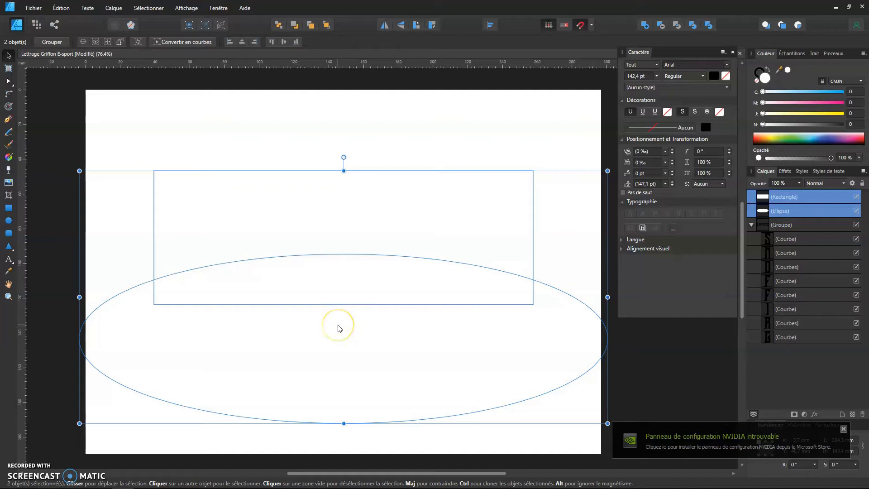